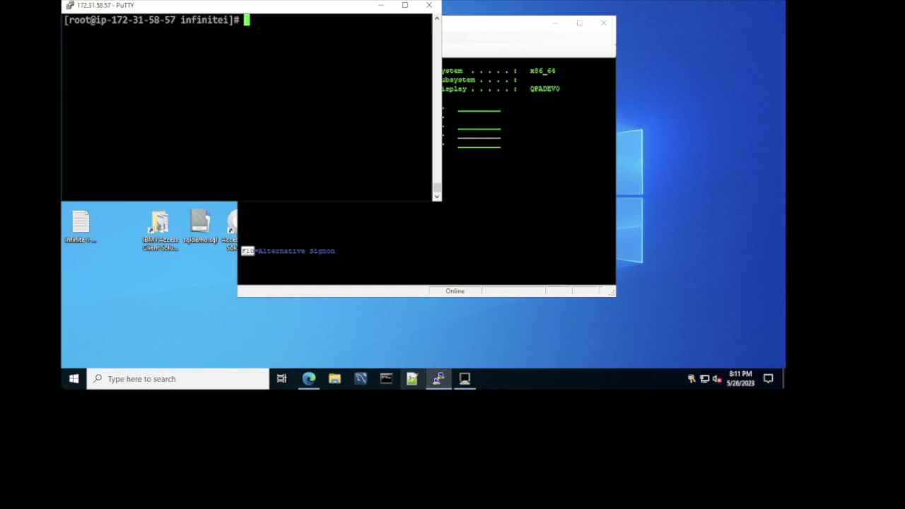
# Step: Switch from PuTTY to the infinite-i-1 emulator showing the IBM i Sign On screen
pyautogui.hotkey('alt', 'Tab')
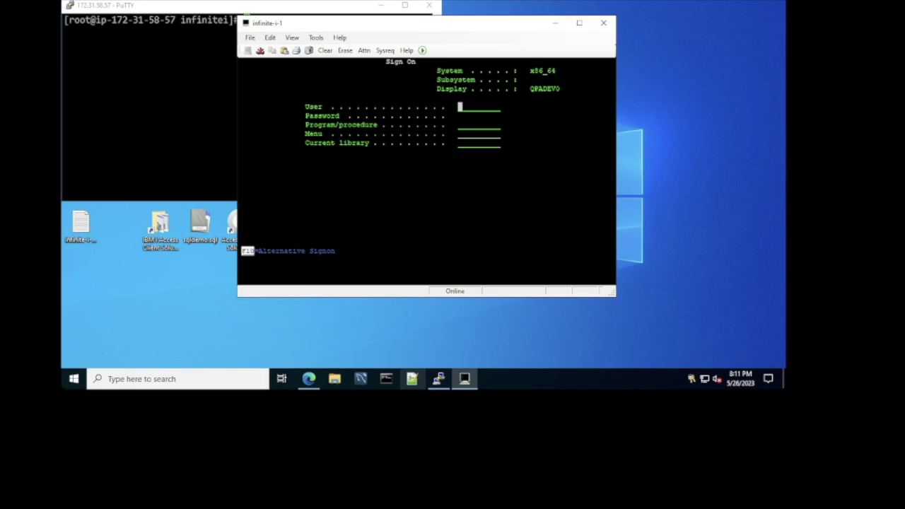
# Step: Review the emulator's Add New Session settings and close them without changes
pyautogui.click(249, 38)
pyautogui.click(272, 55)
pyautogui.press('Tab')
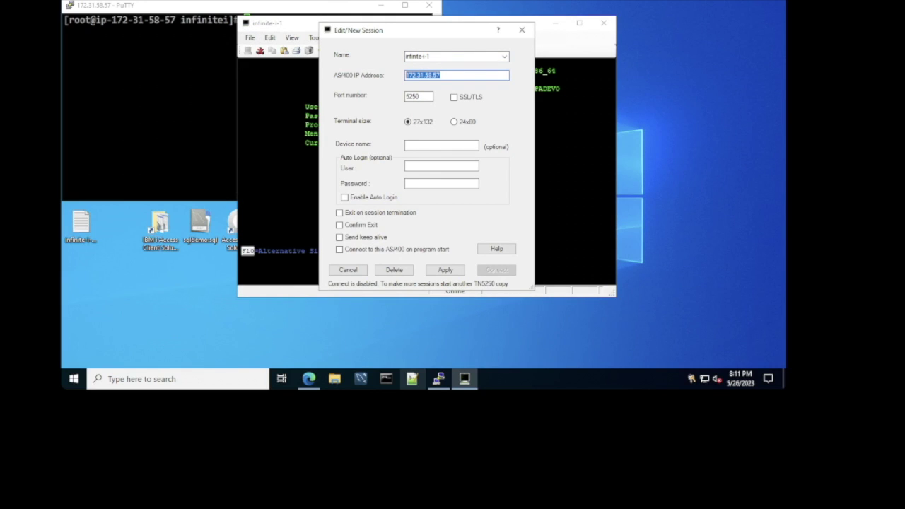
pyautogui.hotkey('alt', 'Tab')
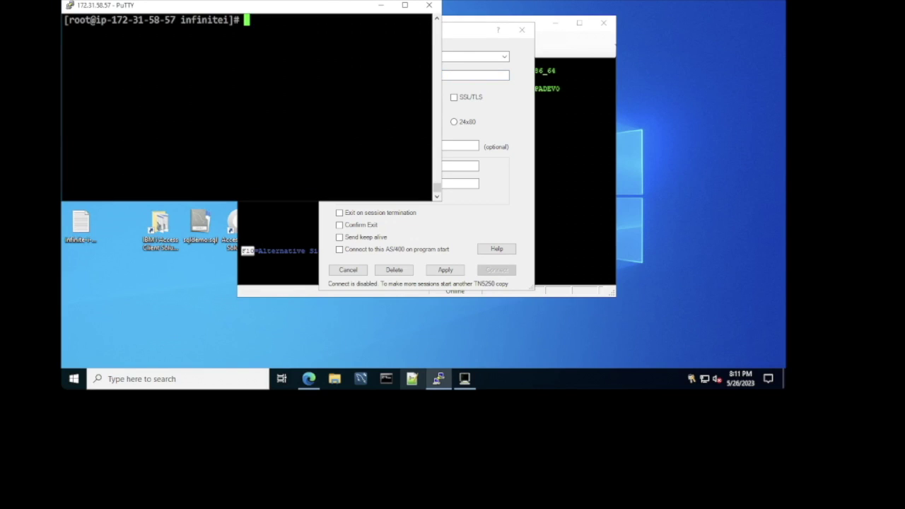
pyautogui.hotkey('alt', 'Tab')
pyautogui.click(521, 30)
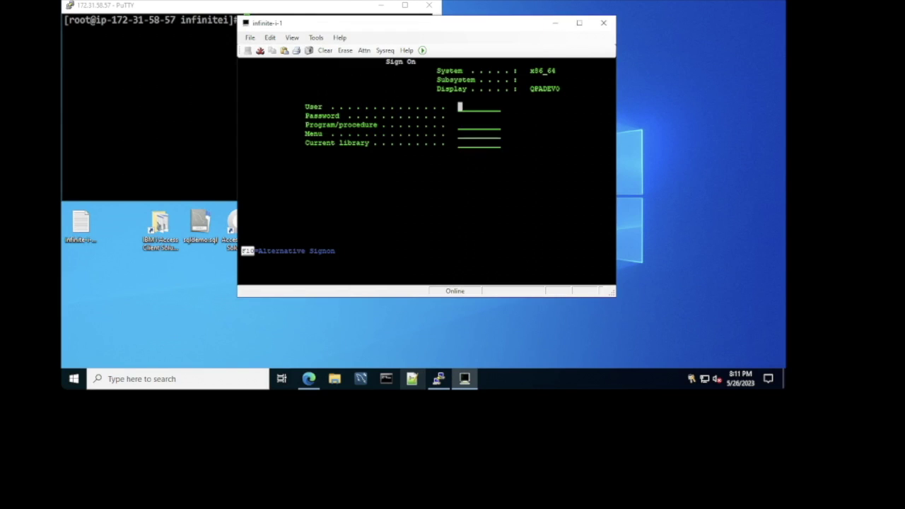
# Step: Sign on as QSECOFR with its password and open menu option 60, Application Migration
pyautogui.press('Tab')
pyautogui.press('Return')
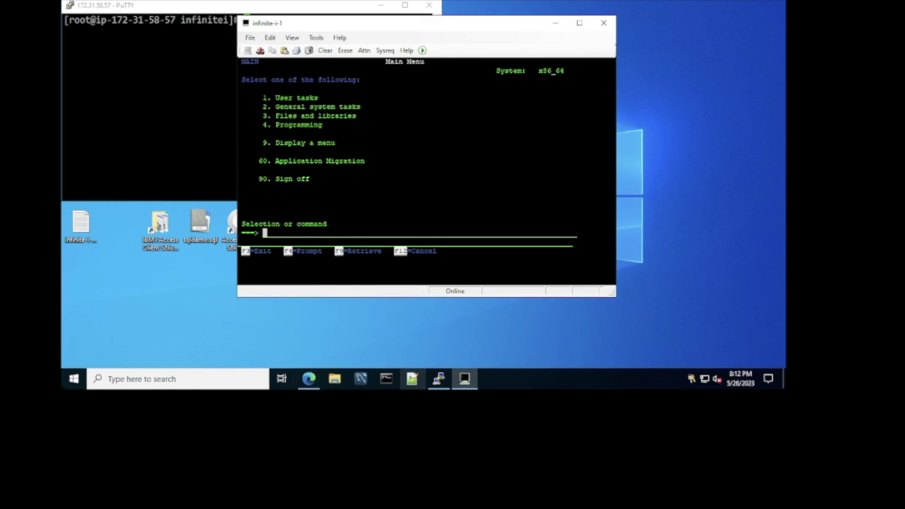
pyautogui.press('Return')
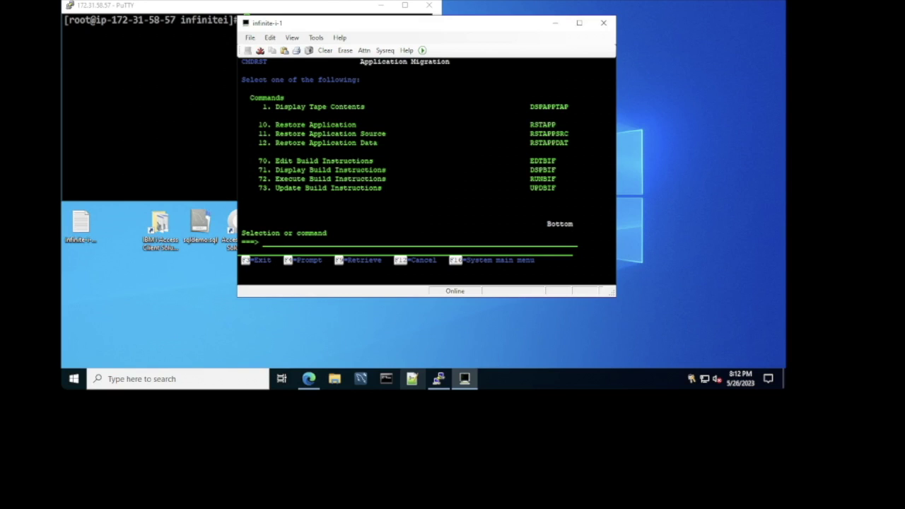
pyautogui.hotkey('alt', 'Tab')
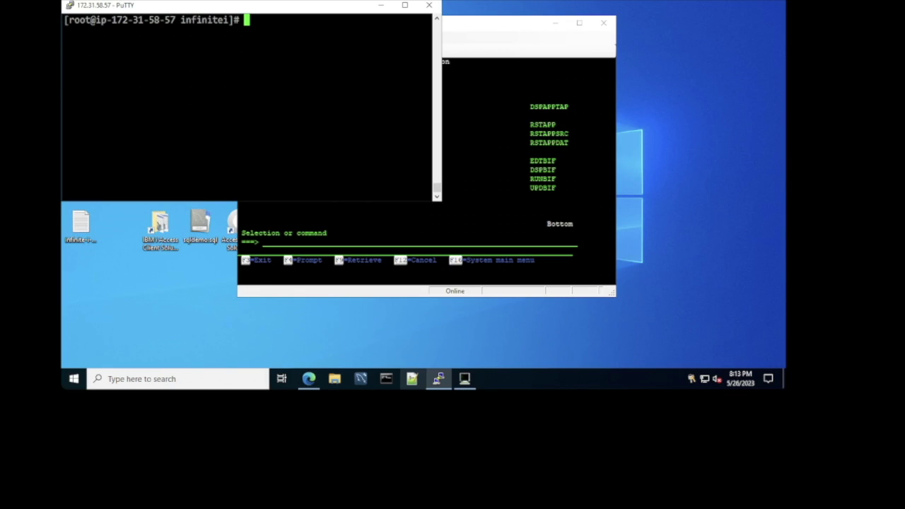
# Step: Run cd /u01/savfs, ls and file DYNAMIC.savf to confirm it is IBM OS/400 save file data
pyautogui.write('cd /u01/savfs')
pyautogui.press('Return')
pyautogui.write('ls')
pyautogui.press('Return')
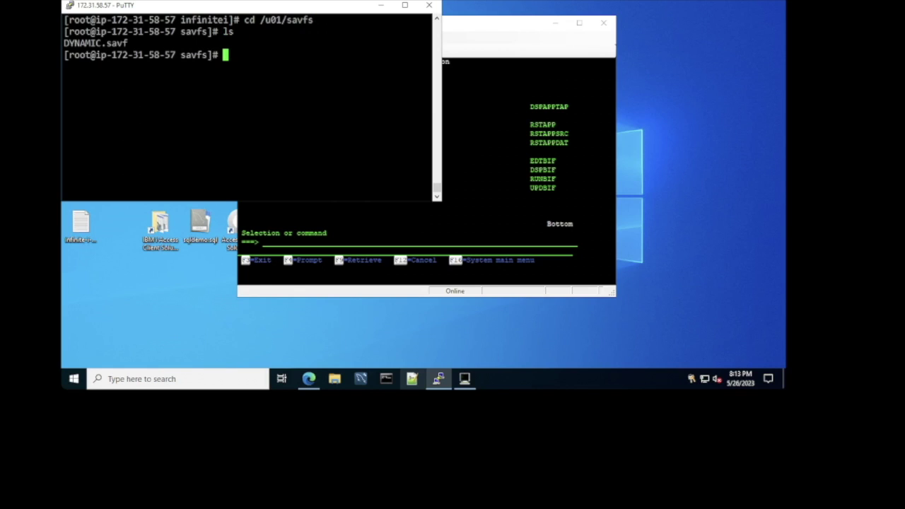
pyautogui.write('file DYN')
pyautogui.press('Tab')
pyautogui.press('Return')
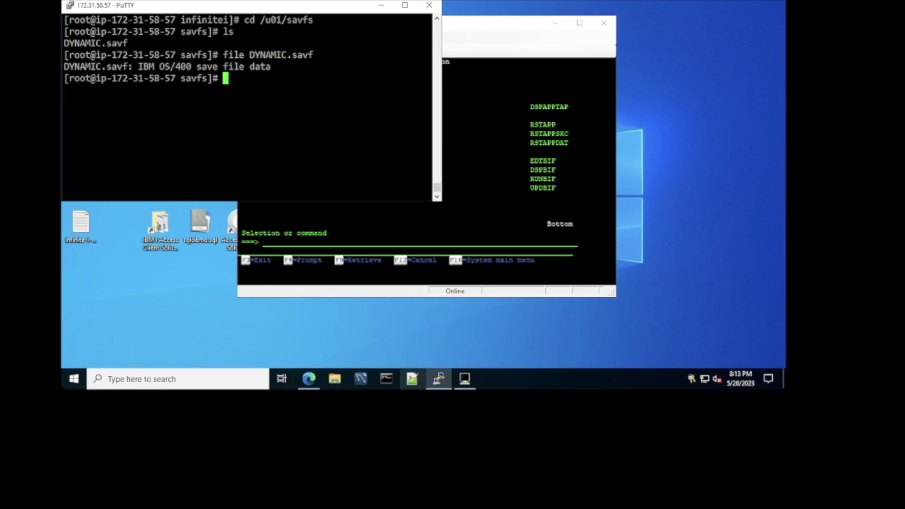
pyautogui.hotkey('alt', 'Tab')
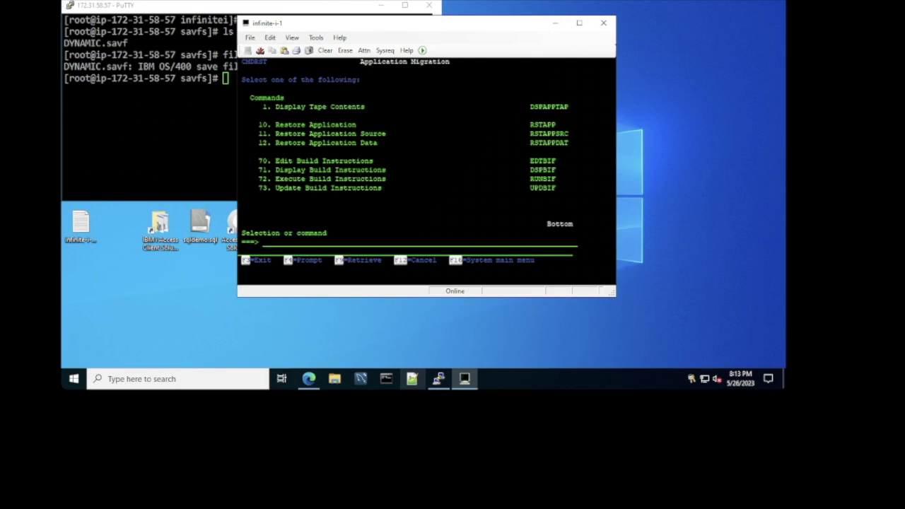
# Step: Run RSTAPP with device *SAVF, interim library tmpl and path /u01/savfs/DYNAMIC.savf
pyautogui.write('10')
pyautogui.press('Return')
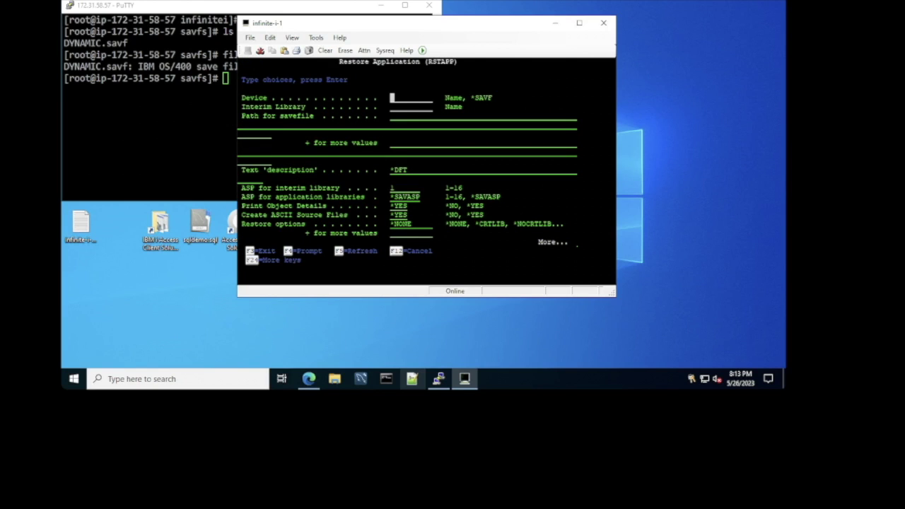
pyautogui.write('*SAVF')
pyautogui.press('Tab')
pyautogui.write('tmpl')
pyautogui.press('Tab')
pyautogui.write('/u01/savfs')
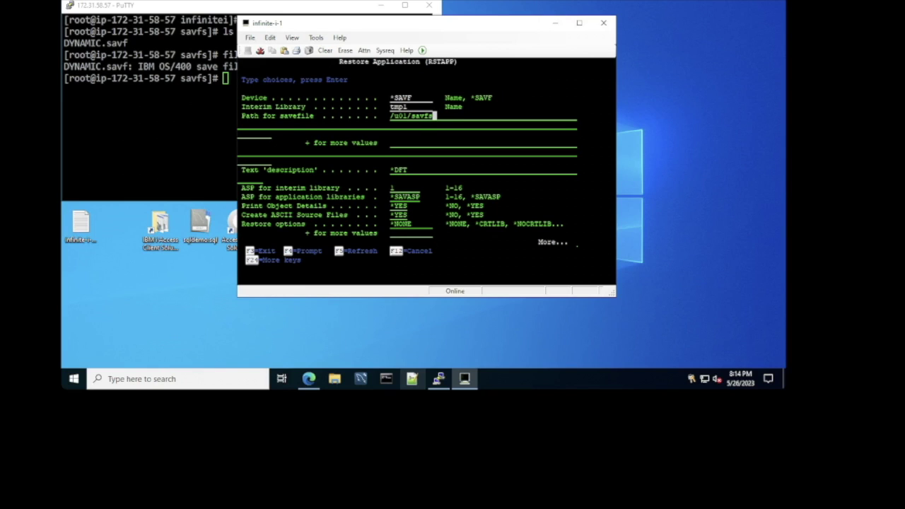
pyautogui.write('/DYNAMIC.savf')
pyautogui.press('Return')
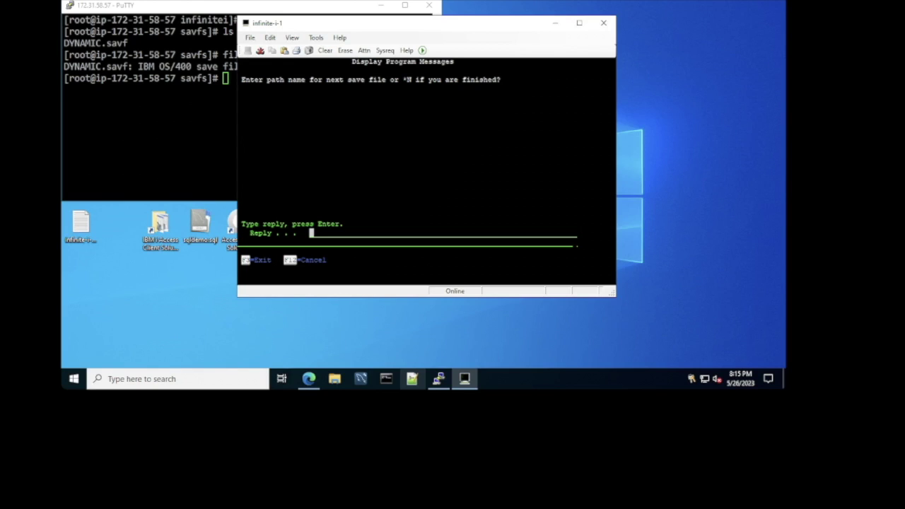
# Step: Reply * to finish the restore, then list library DYNAMIC with WRKLIB
pyautogui.write('*')
pyautogui.press('Return')
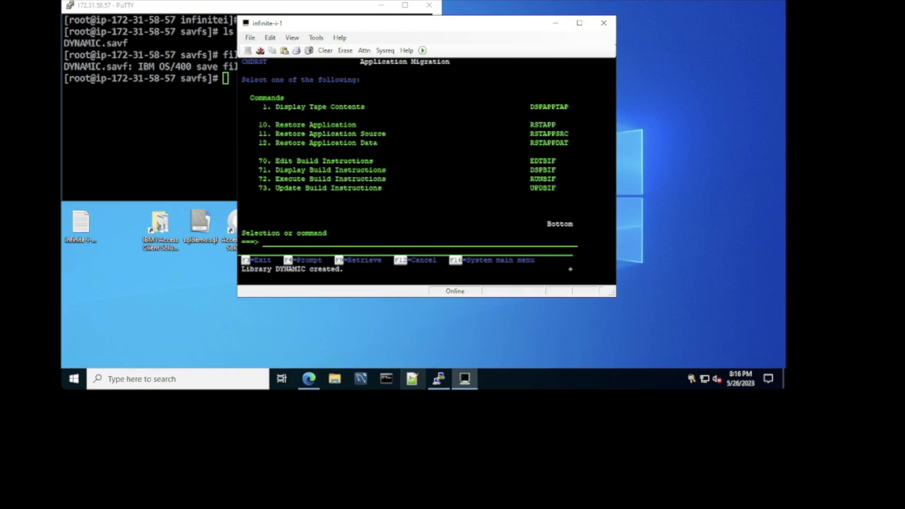
pyautogui.write('wrklib dynamic')
pyautogui.press('Return')
# Step: Open DYNAMIC's objects and list the members of source file QRPGLESRC
pyautogui.write('12')
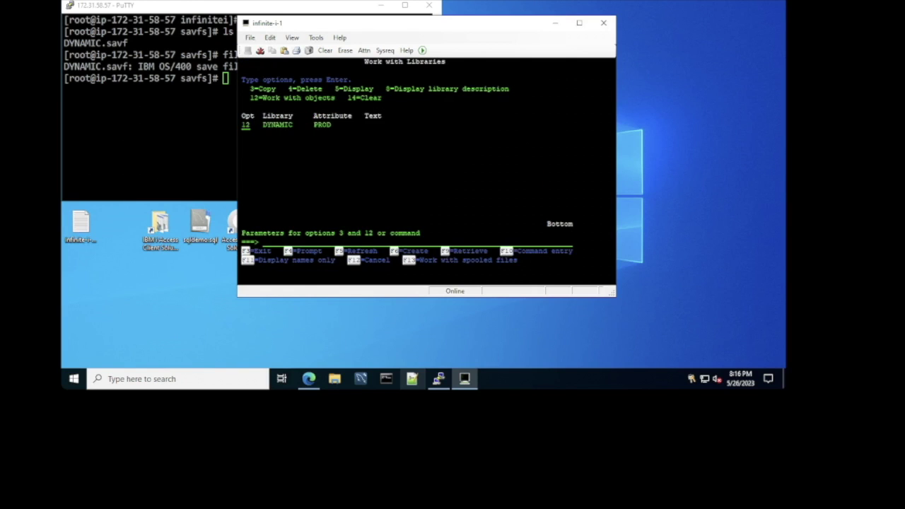
pyautogui.press('Return')
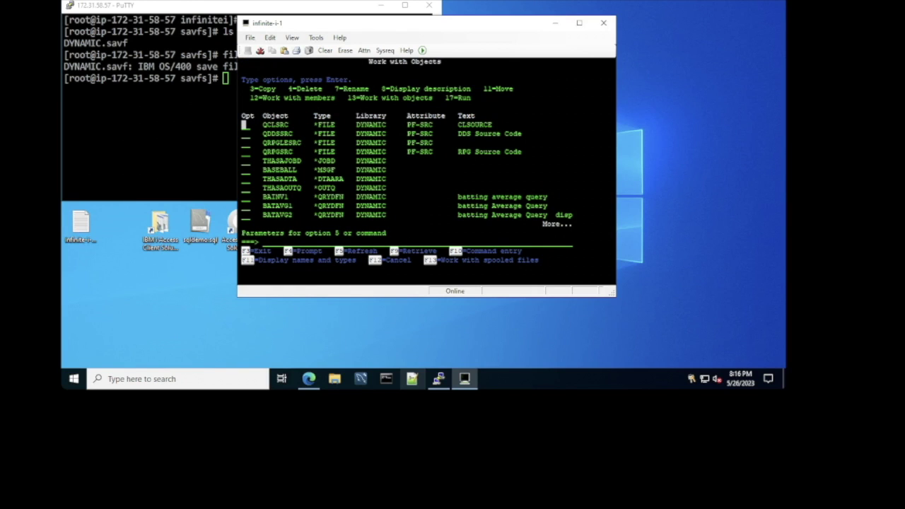
pyautogui.moveTo(262, 160); pyautogui.dragTo(390, 206)
pyautogui.moveTo(263, 121); pyautogui.dragTo(355, 146)
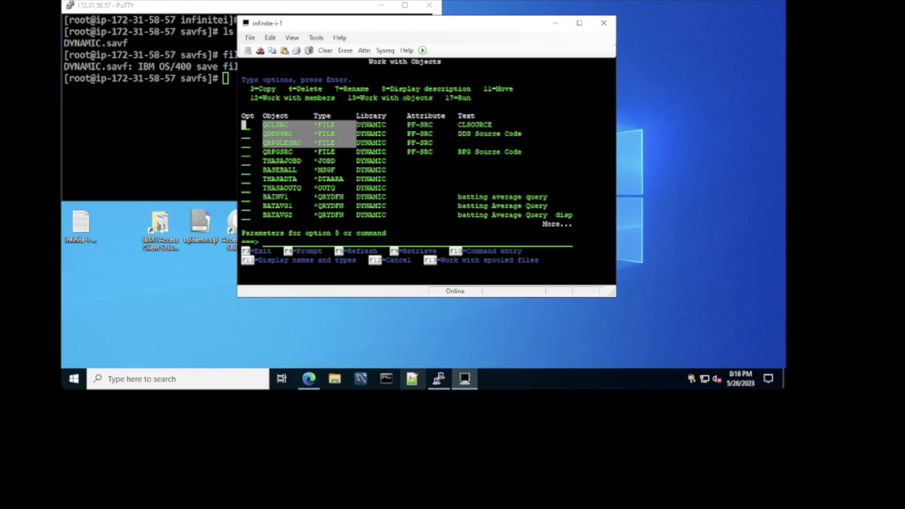
pyautogui.press('Down')
pyautogui.write('13')
pyautogui.press('Return')
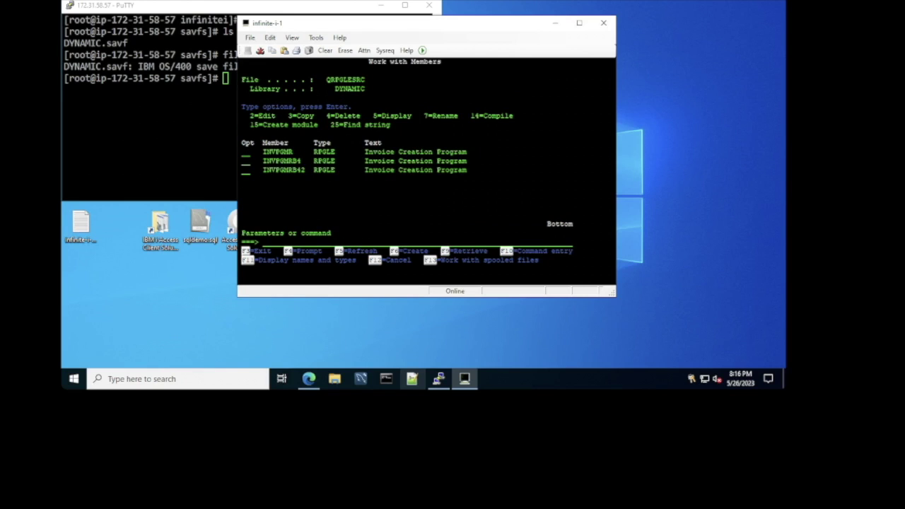
# Step: Browse the INVPGMRB4 source member, paging through it, then back out to the migration menu
pyautogui.click(245, 161)
pyautogui.write('5')
pyautogui.press('Return')
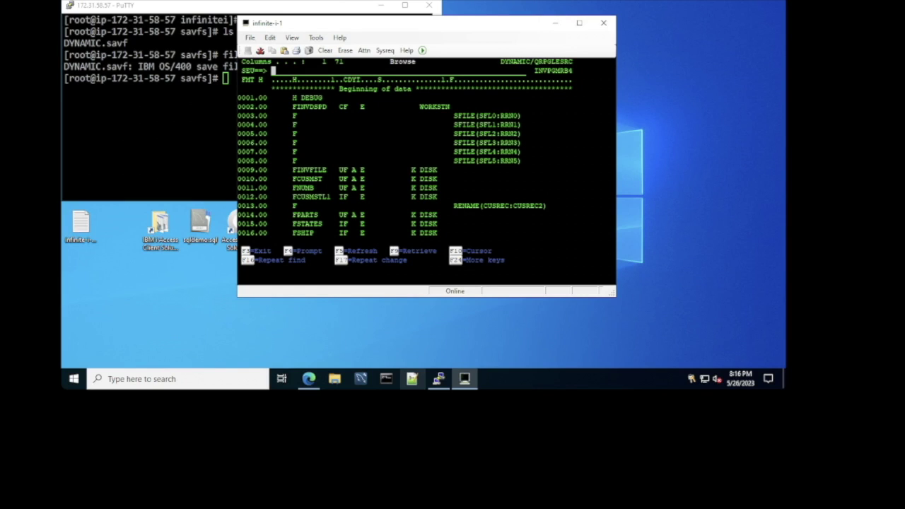
pyautogui.press('Down')
pyautogui.press('Down')
pyautogui.press('Down')
pyautogui.press('Down')
pyautogui.press('Down')
pyautogui.press('Down')
pyautogui.press('Down')
pyautogui.press('Down')
pyautogui.press('Down')
pyautogui.press('Down')
pyautogui.press('Down')
pyautogui.press('Down')
pyautogui.press('pagedown')
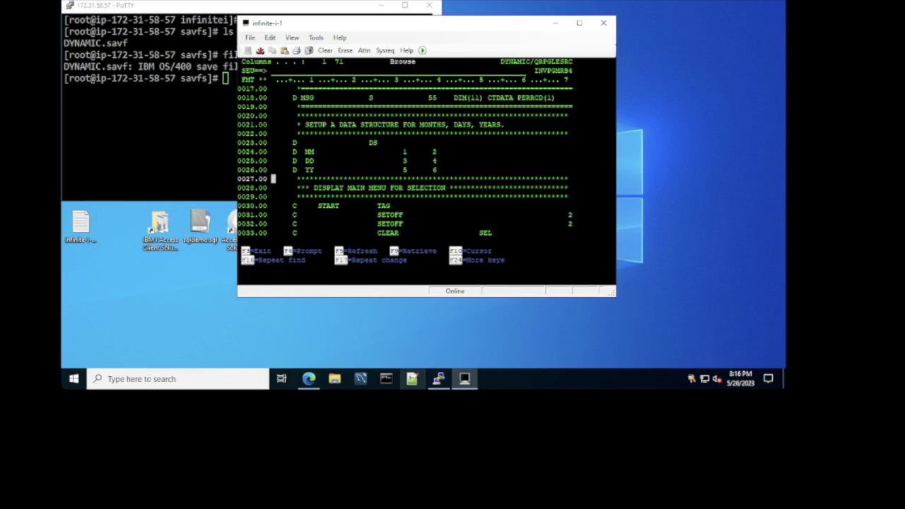
pyautogui.press('F3')
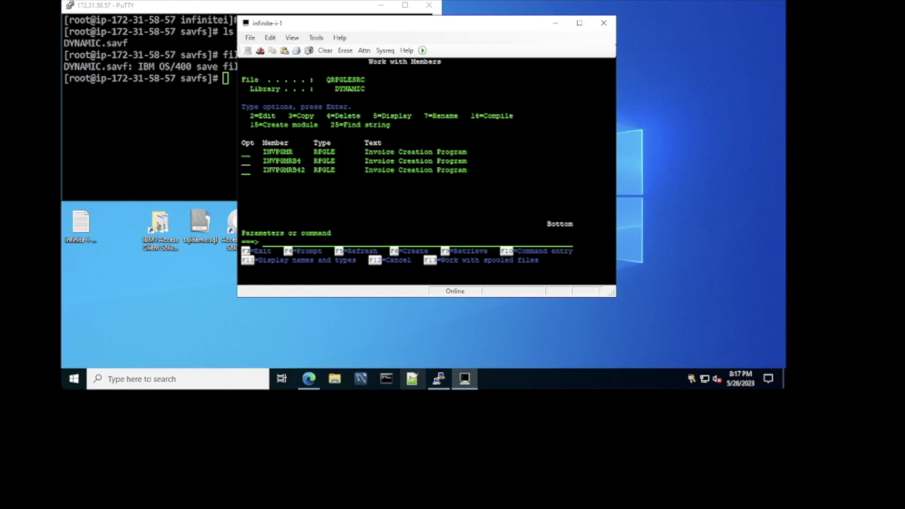
pyautogui.press('F12')
pyautogui.press('F12')
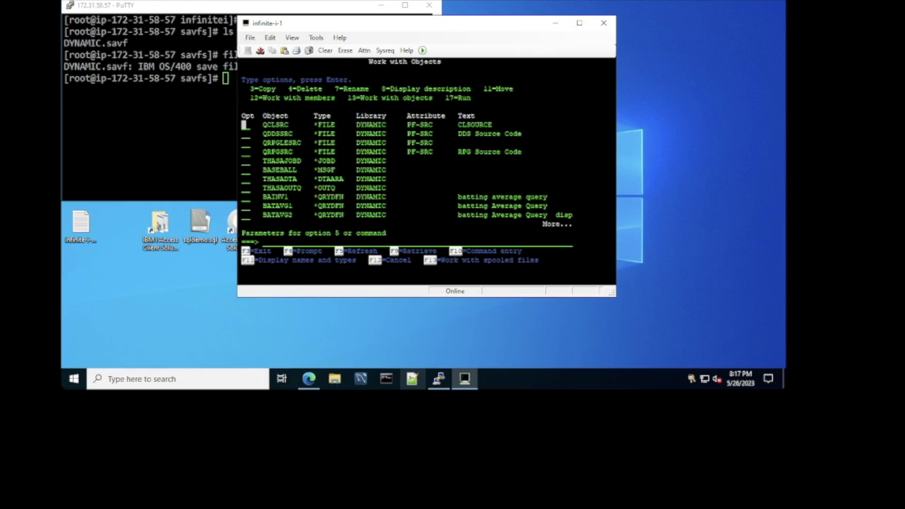
pyautogui.write('72')
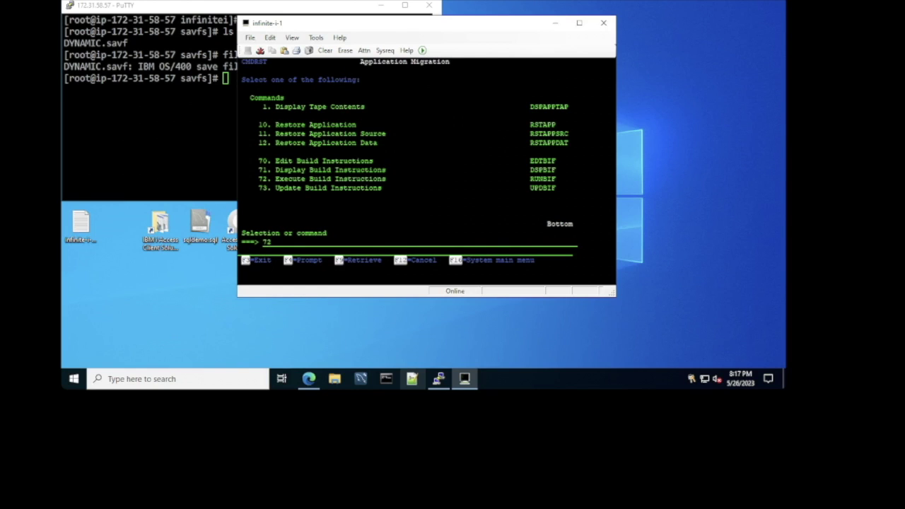
# Step: Run RUNBIF with interim library tmpl and default object library *SRCLIB to build the programs
pyautogui.press('Return')
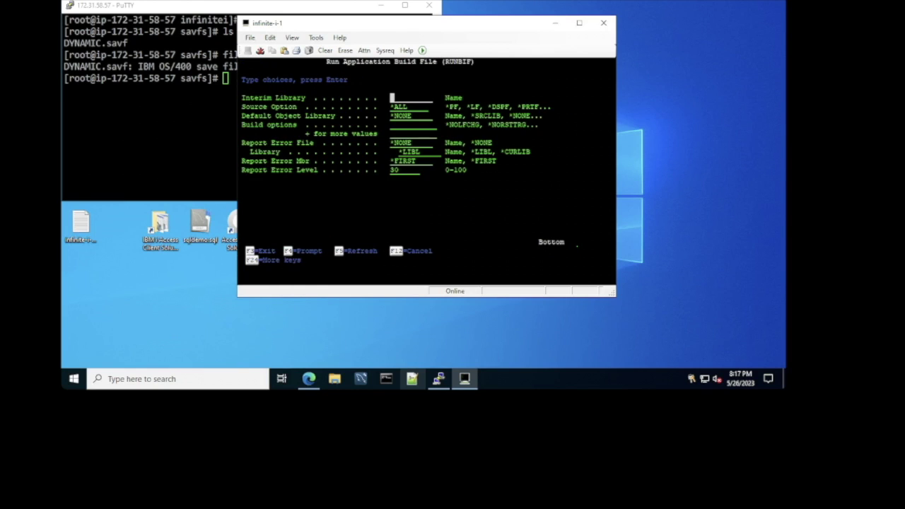
pyautogui.write('tmpl')
pyautogui.press('Tab')
pyautogui.press('Tab')
pyautogui.press('Right')
pyautogui.write('srclib')
pyautogui.press('Return')
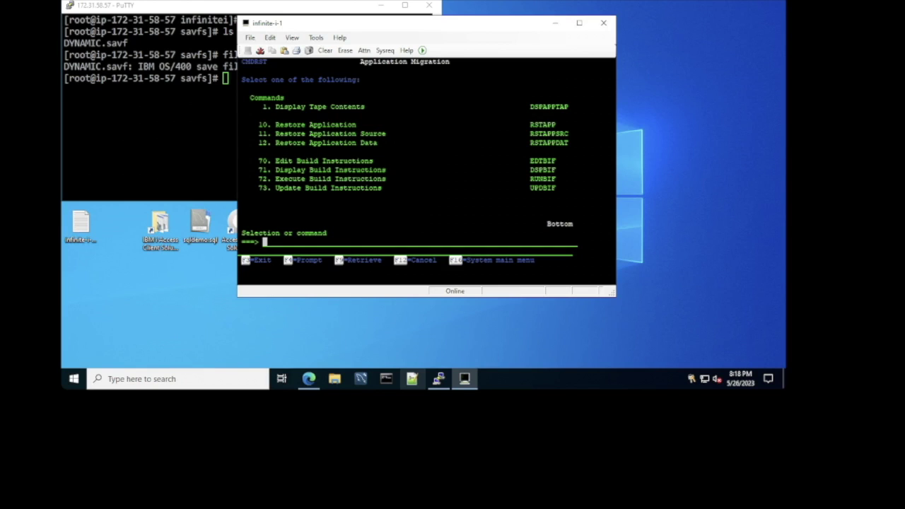
# Step: List library DYNAMIC with WRKLIB and open its objects with option 12
pyautogui.write('wrklib dynamic')
pyautogui.press('Return')
pyautogui.write('12')
pyautogui.press('Return')
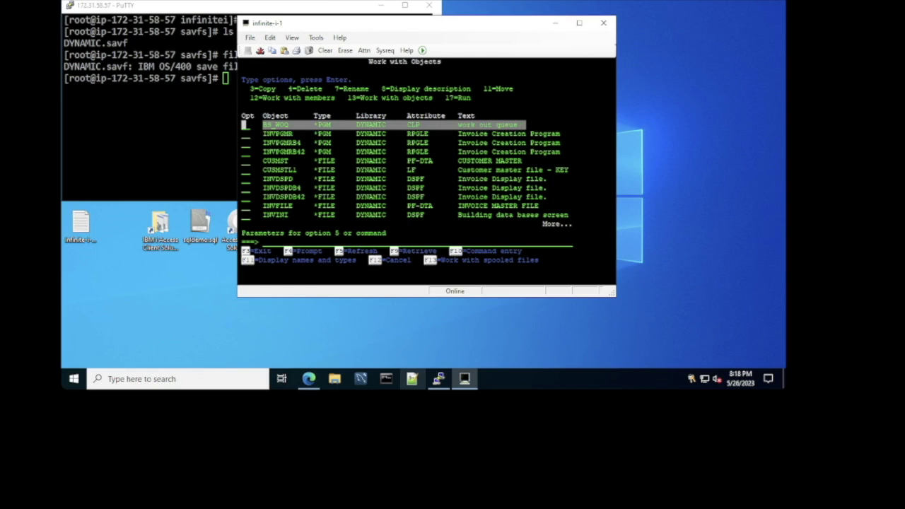
# Step: Open file CUSMST's members with option 12 and display its records with option 5
pyautogui.moveTo(526, 128); pyautogui.dragTo(577, 201)
pyautogui.click(249, 161)
pyautogui.click(244, 161)
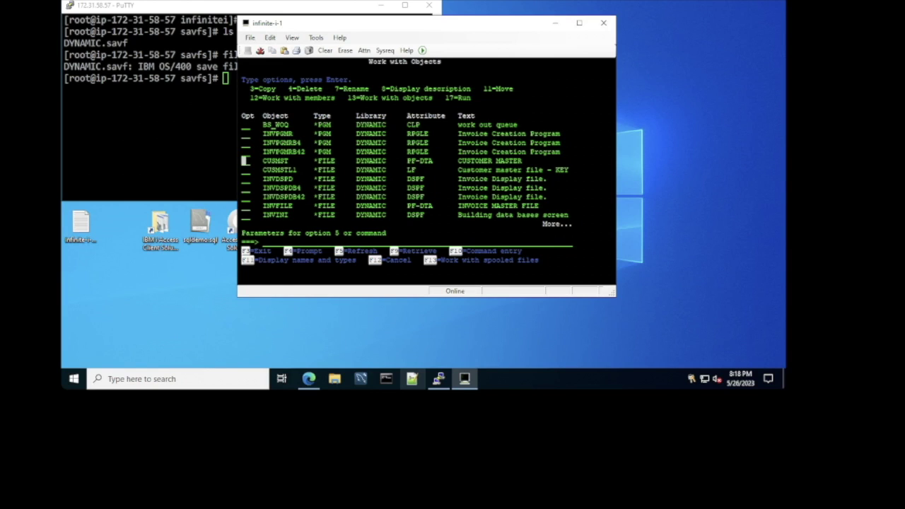
pyautogui.write('12')
pyautogui.press('Return')
pyautogui.write('5')
pyautogui.press('Return')
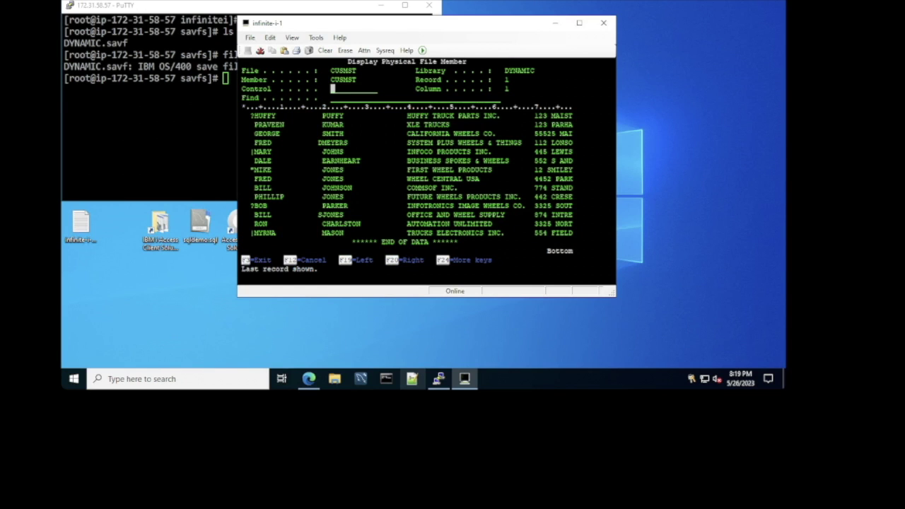
# Step: Show the CUSMST records in hex and highlight HUFFY TRUCK PARTS INC. with its hex codes
pyautogui.hotkey('shift', 'F12')
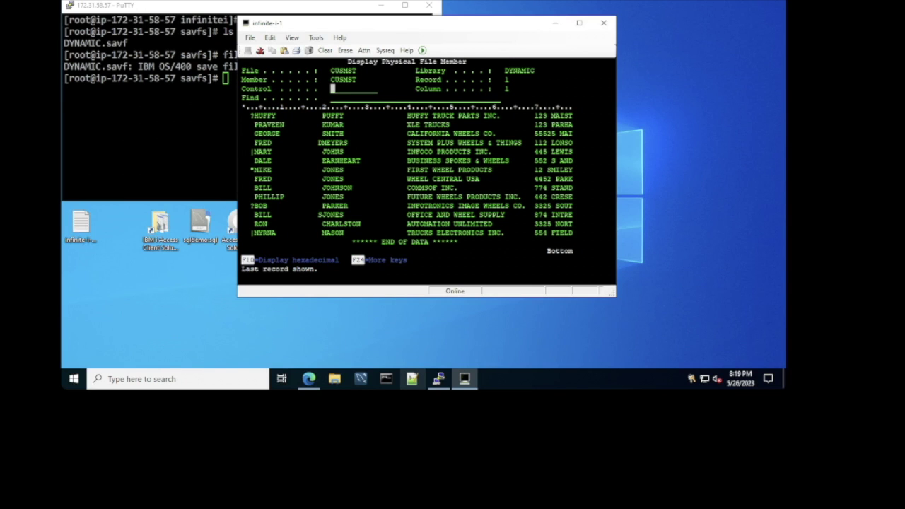
pyautogui.press('F10')
pyautogui.press('F11')
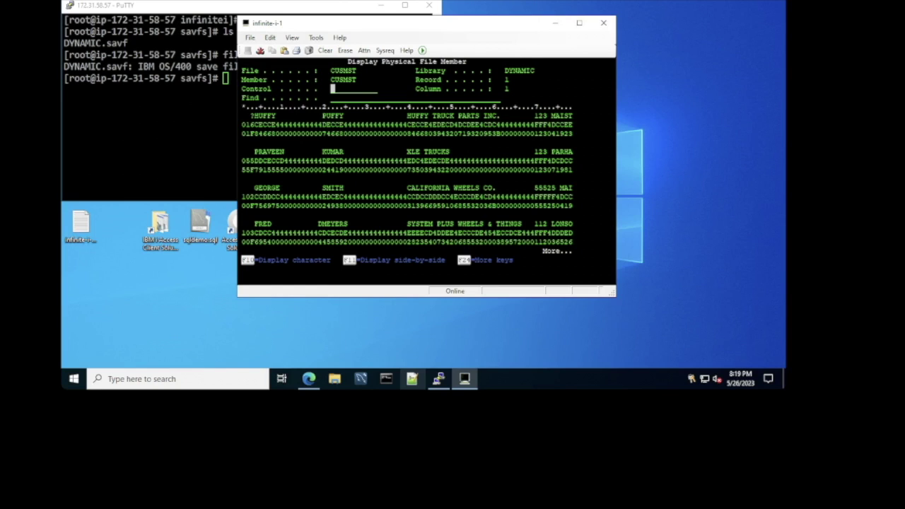
pyautogui.moveTo(241, 102); pyautogui.dragTo(255, 139)
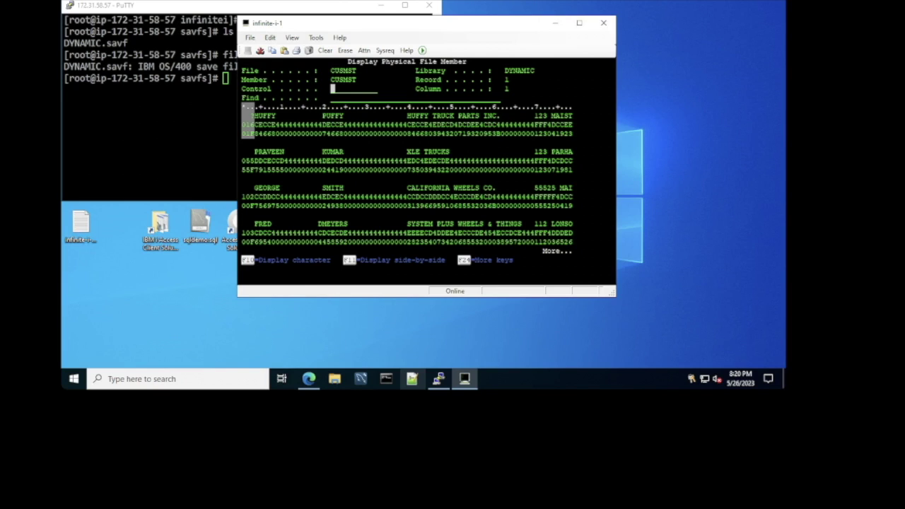
pyautogui.click(537, 121)
pyautogui.press('Right')
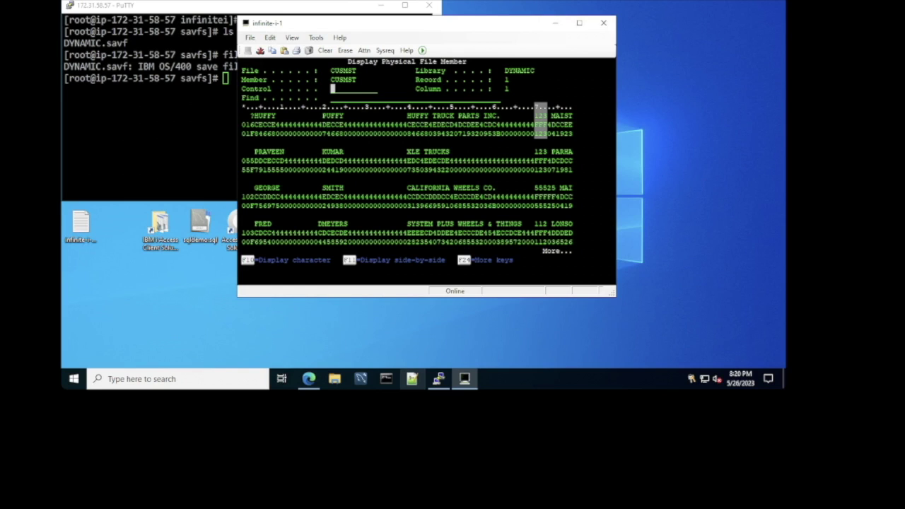
pyautogui.moveTo(404, 107); pyautogui.dragTo(536, 138)
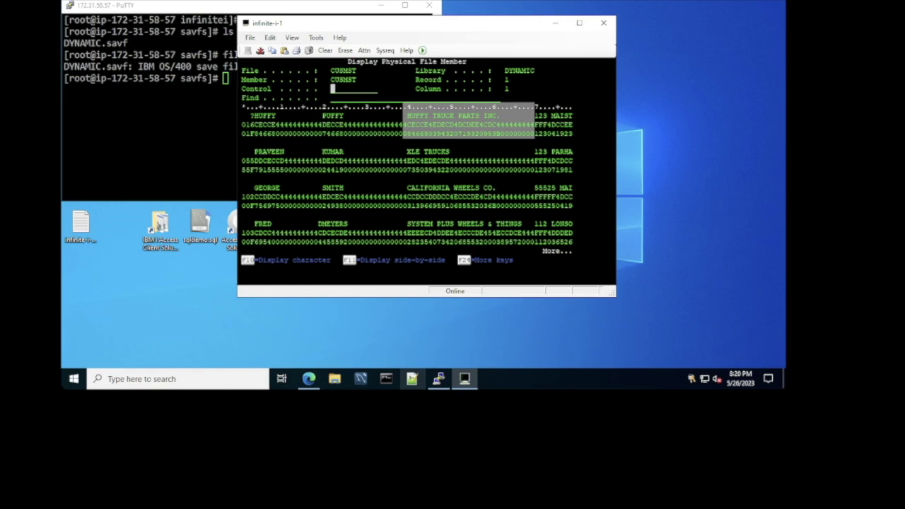
pyautogui.press('F12')
# Step: Back out to the Application Migration menu and add DYNAMIC to the library list with ADDLIBLE
pyautogui.press('F12')
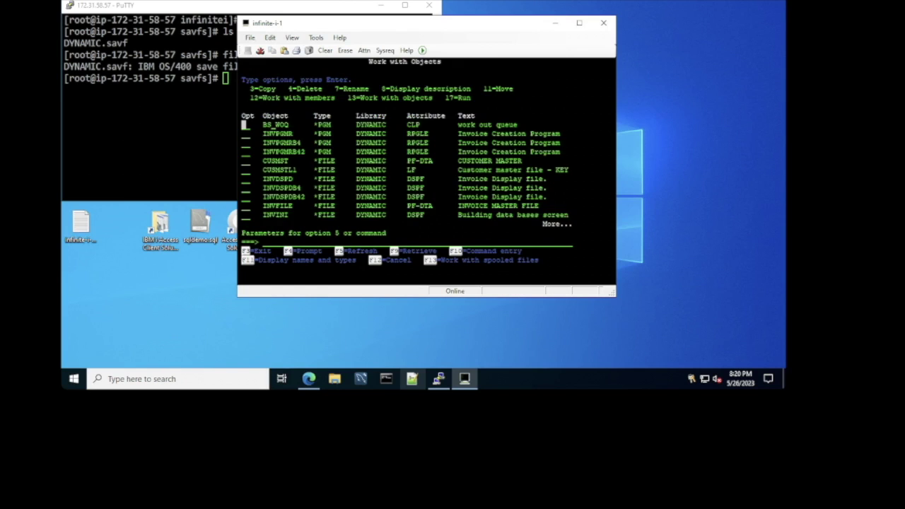
pyautogui.press('F12')
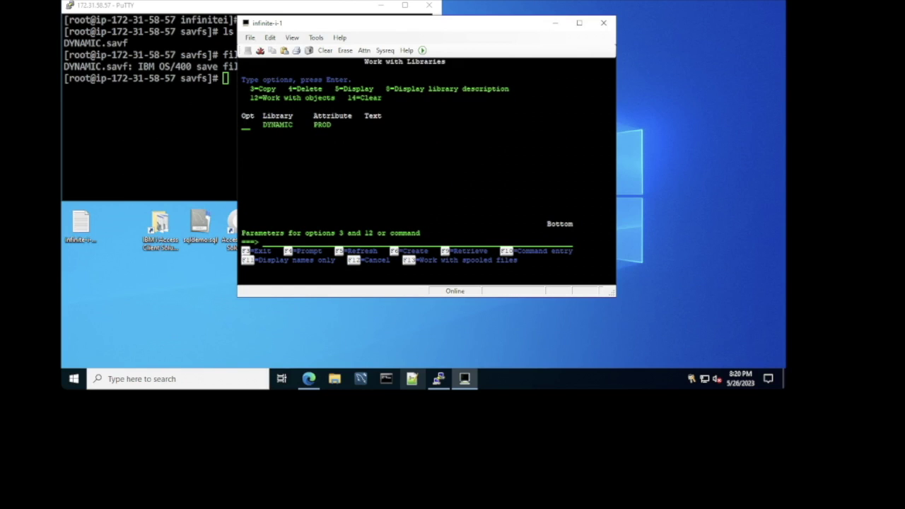
pyautogui.press('F12')
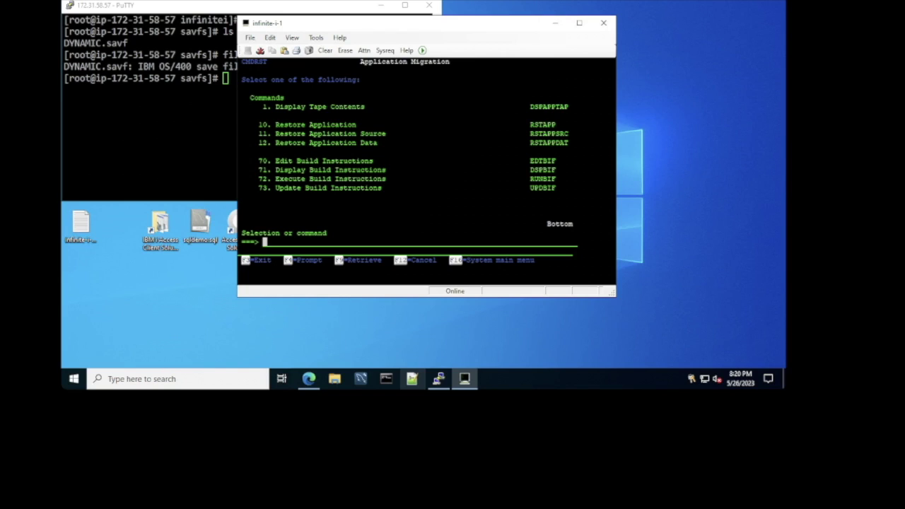
pyautogui.write('addlible dynamic')
pyautogui.press('Return')
pyautogui.write('call invpgmr')
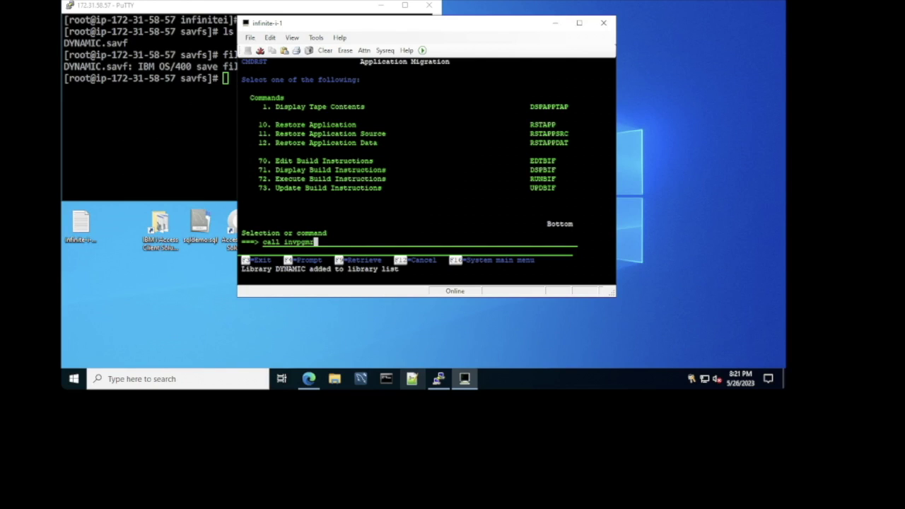
# Step: Run CALL INVPGMR and open the customer list with option 2, paging through the customers
pyautogui.press('Return')
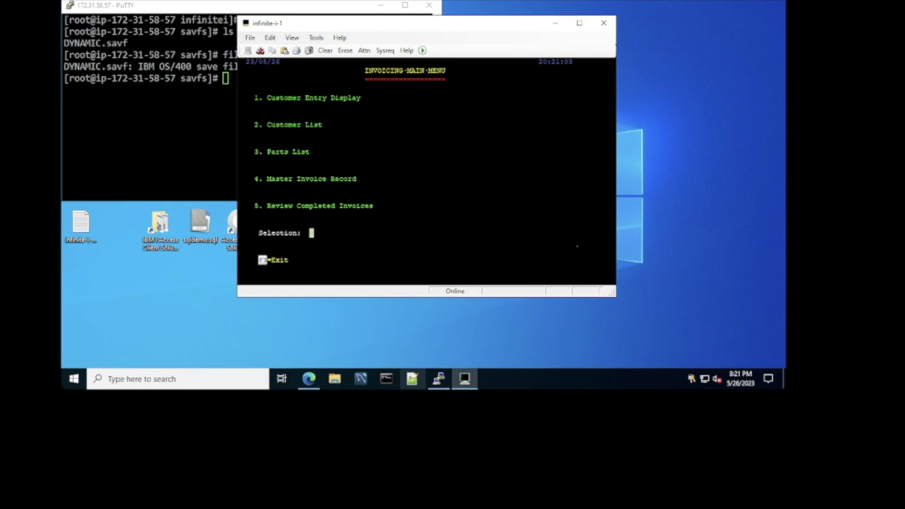
pyautogui.write('2')
pyautogui.press('Return')
pyautogui.press('Down')
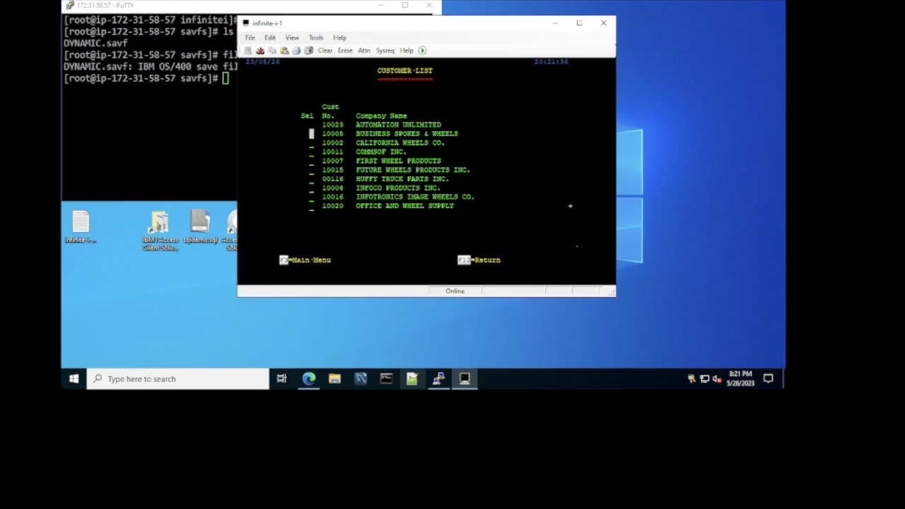
pyautogui.press('pagedown')
pyautogui.press('pageup')
pyautogui.moveTo(356, 112); pyautogui.dragTo(475, 211)
pyautogui.click(451, 187)
pyautogui.press('pagedown')
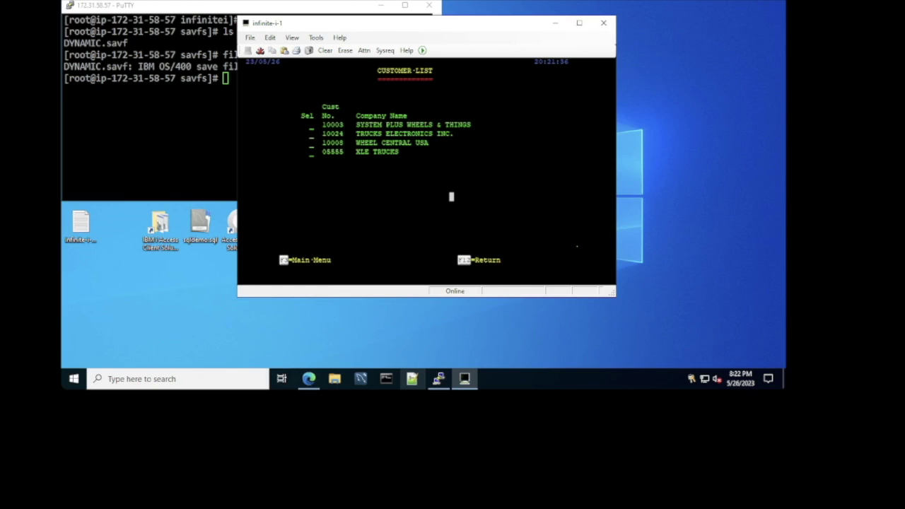
# Step: Rename customer XLE TRUCKS to ALE TRUCKS, save it, and exit the invoicing program
pyautogui.press('Up')
pyautogui.press('Up')
pyautogui.press('Up')
pyautogui.press('Up')
pyautogui.press('Up')
pyautogui.press('Tab')
pyautogui.write('2')
pyautogui.press('Return')
pyautogui.press('Right')
pyautogui.press('Return')
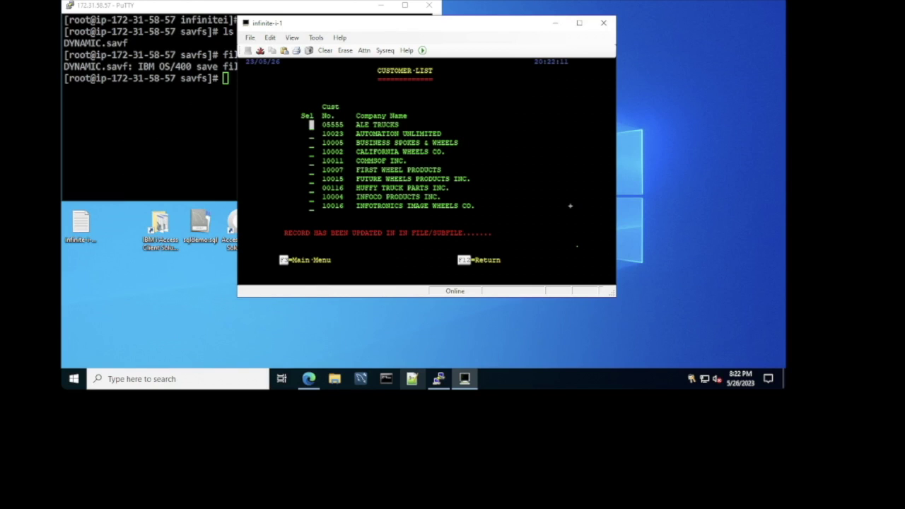
pyautogui.press('F3')
pyautogui.press('F3')
pyautogui.write('dspjo')
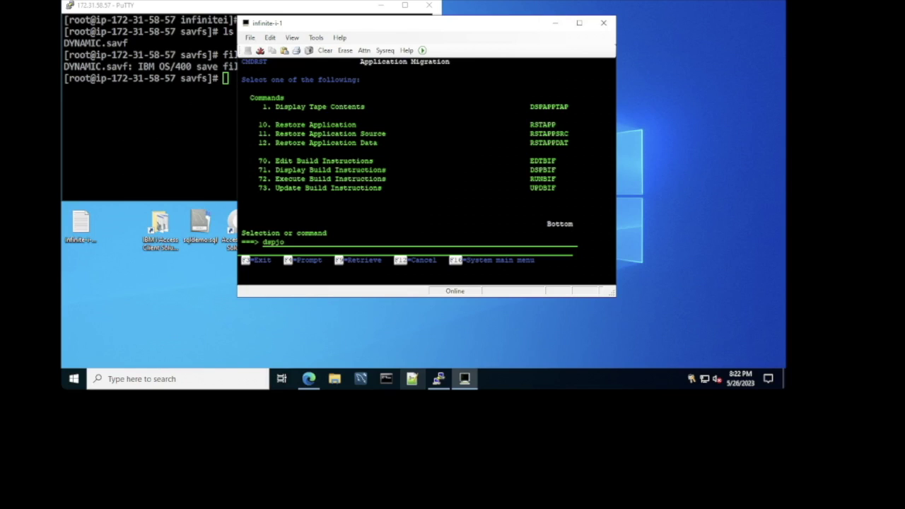
pyautogui.write('b')
pyautogui.press('Return')
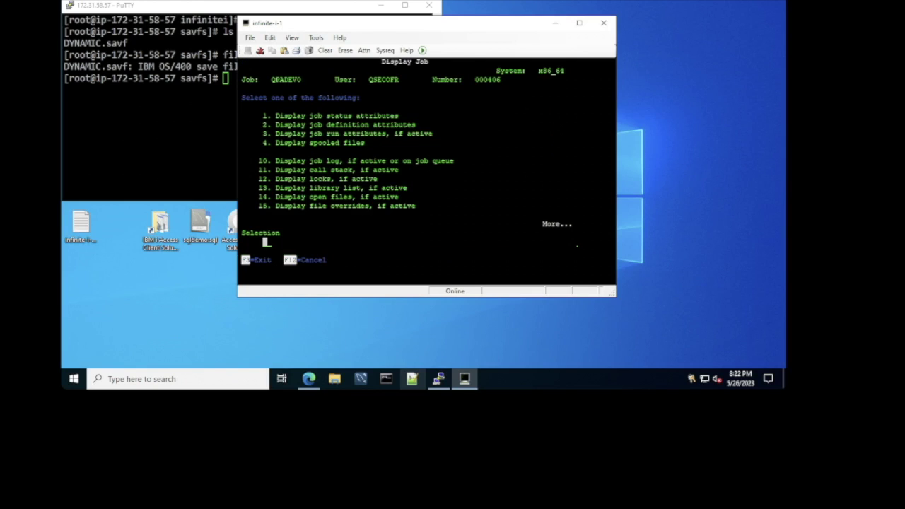
pyautogui.write('1')
pyautogui.press('Return')
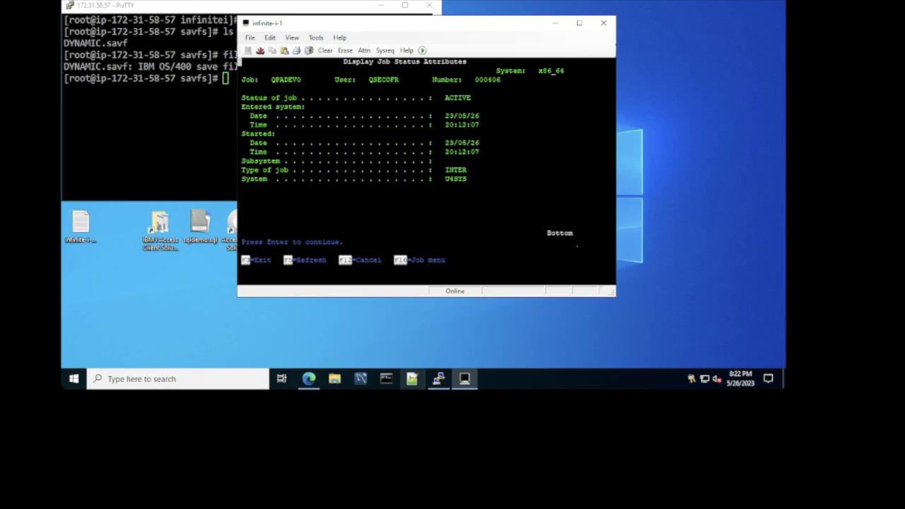
pyautogui.moveTo(471, 170); pyautogui.dragTo(238, 169)
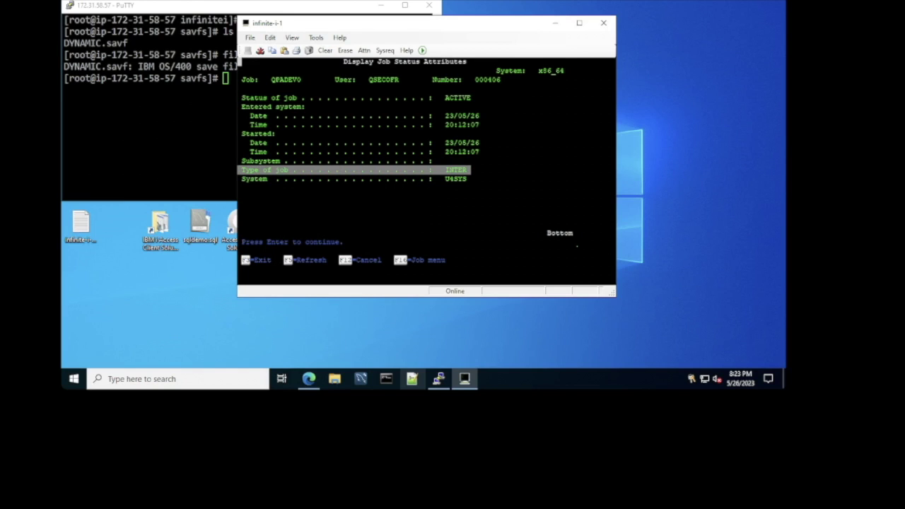
pyautogui.press('Return')
pyautogui.write('2')
pyautogui.press('Return')
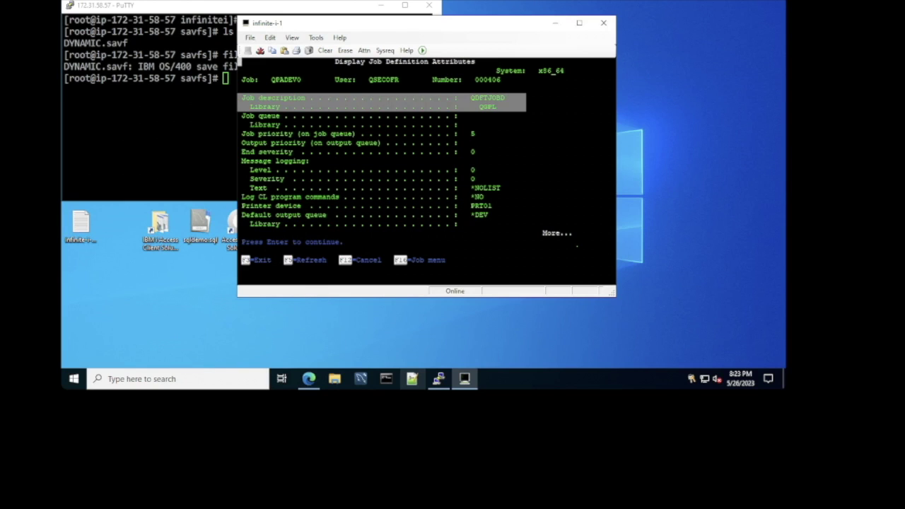
pyautogui.press('Return')
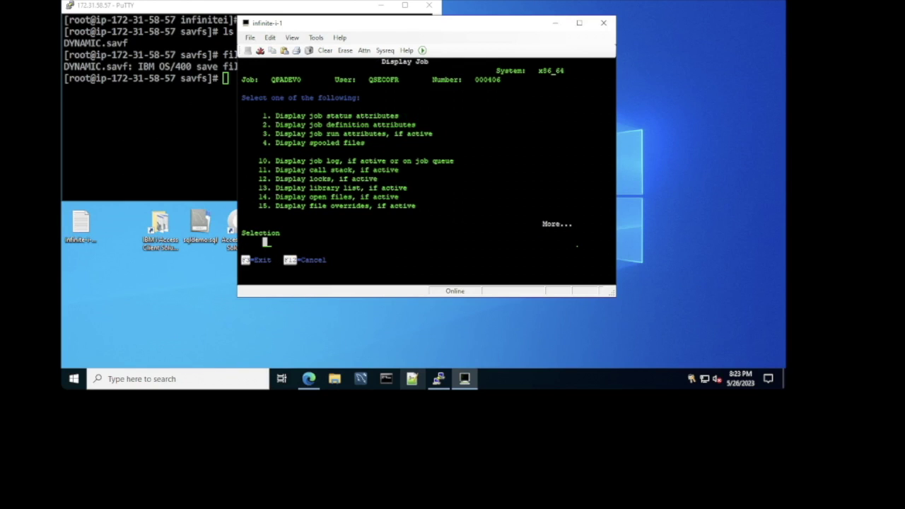
pyautogui.write('4')
pyautogui.press('Return')
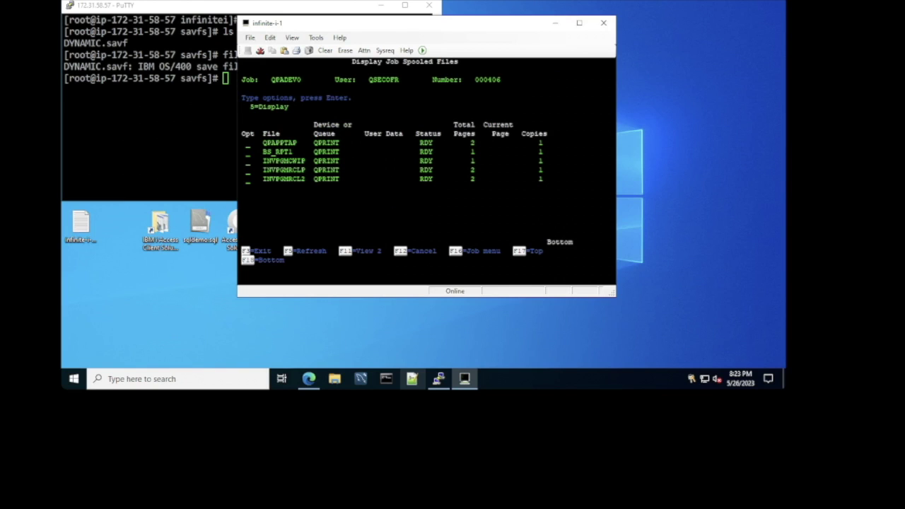
pyautogui.press('F12')
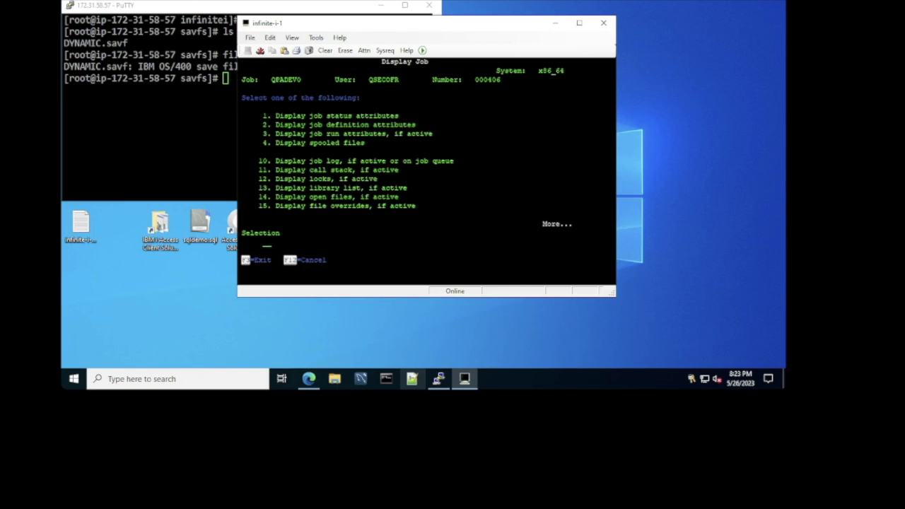
pyautogui.write('11')
pyautogui.press('Return')
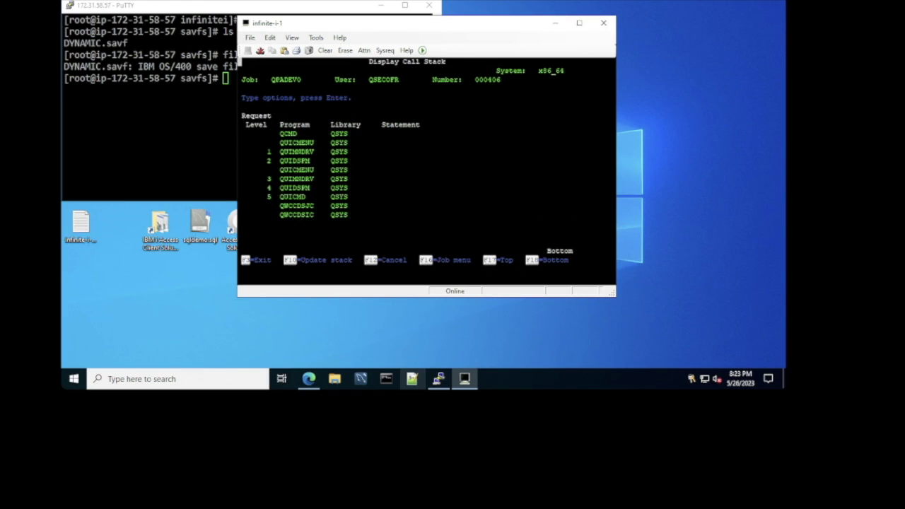
pyautogui.press('F12')
pyautogui.write('14')
pyautogui.press('Return')
pyautogui.press('F12')
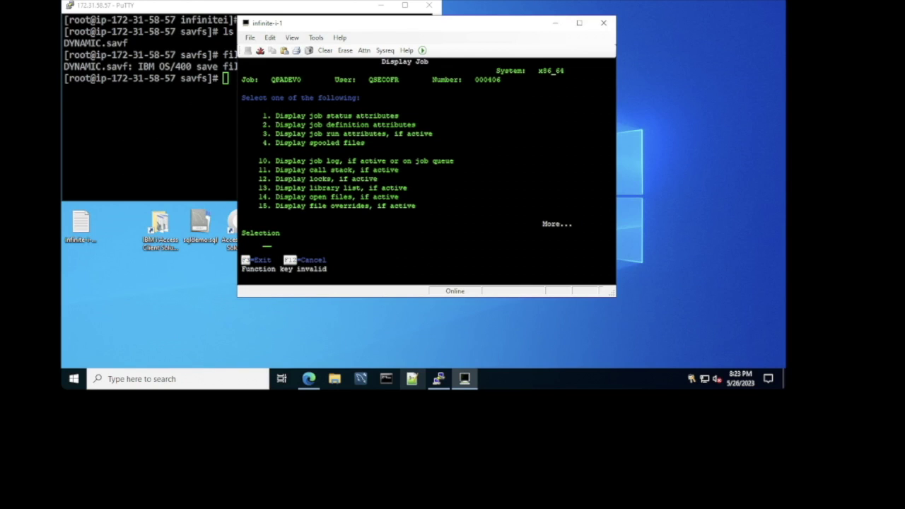
pyautogui.press('F12')
pyautogui.write('w')
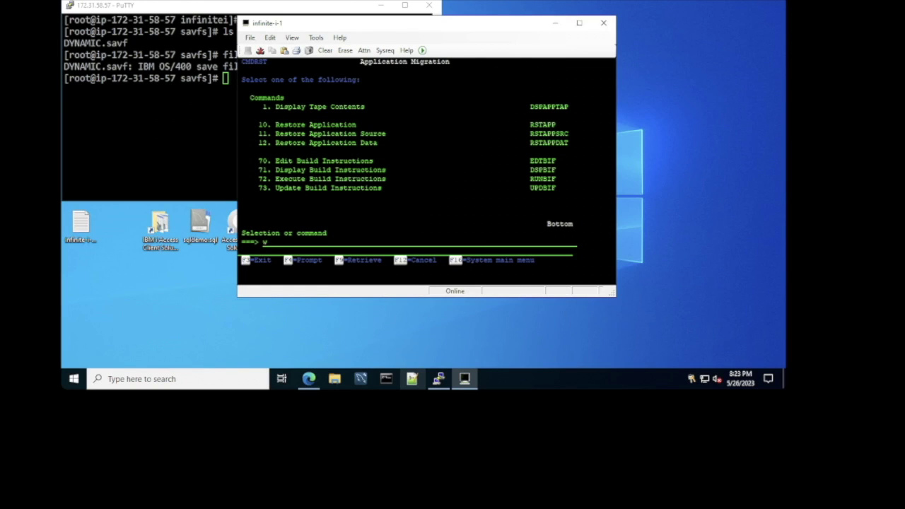
pyautogui.write('rkactjob')
pyautogui.press('Return')
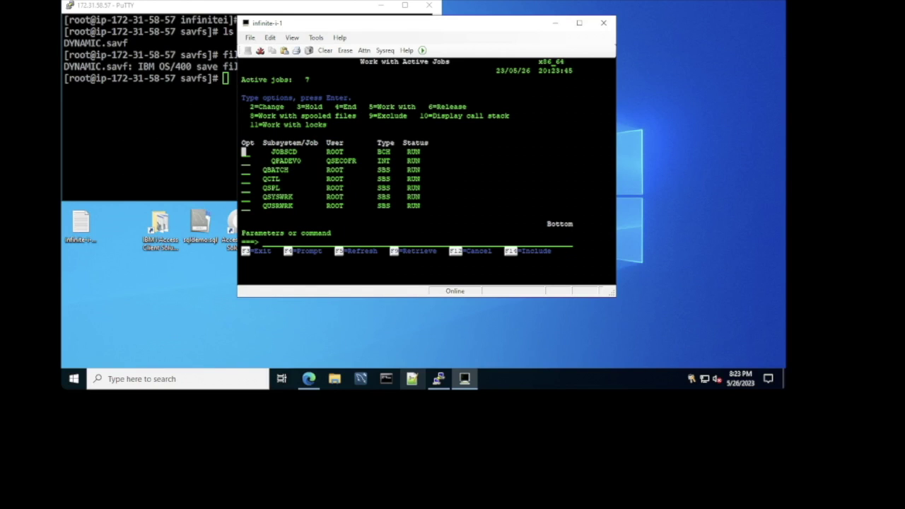
pyautogui.press('F3')
pyautogui.write('w')
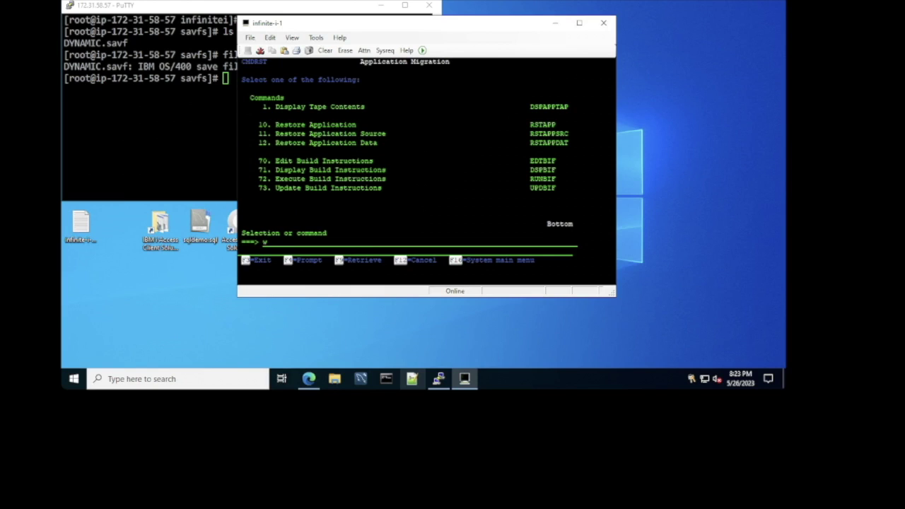
pyautogui.write('rkjobq')
pyautogui.press('Return')
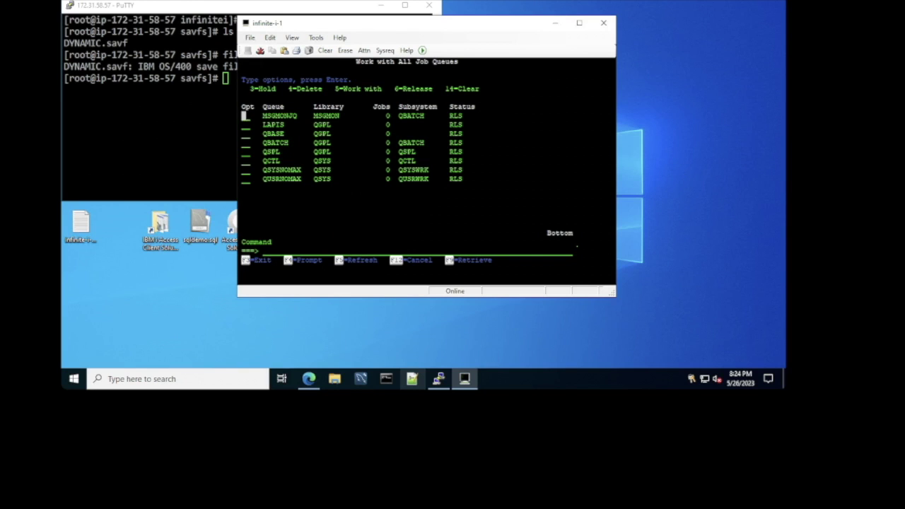
pyautogui.press('F3')
pyautogui.write('wrkoutq')
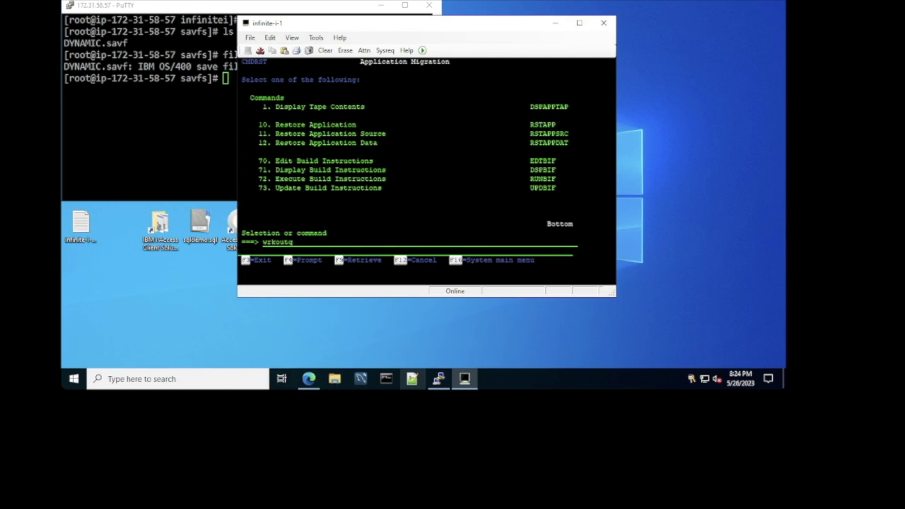
pyautogui.press('Return')
pyautogui.press('F3')
pyautogui.write('opnqryf')
pyautogui.press('F4')
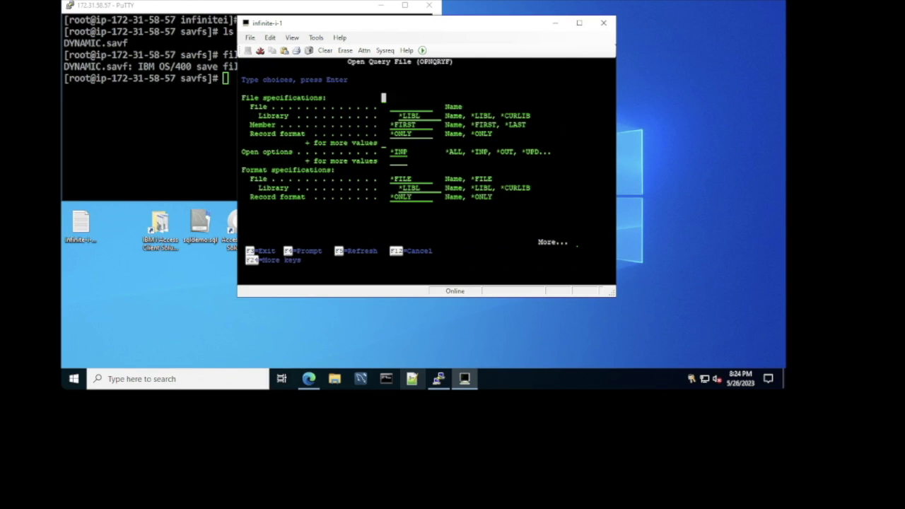
pyautogui.press('pagedown')
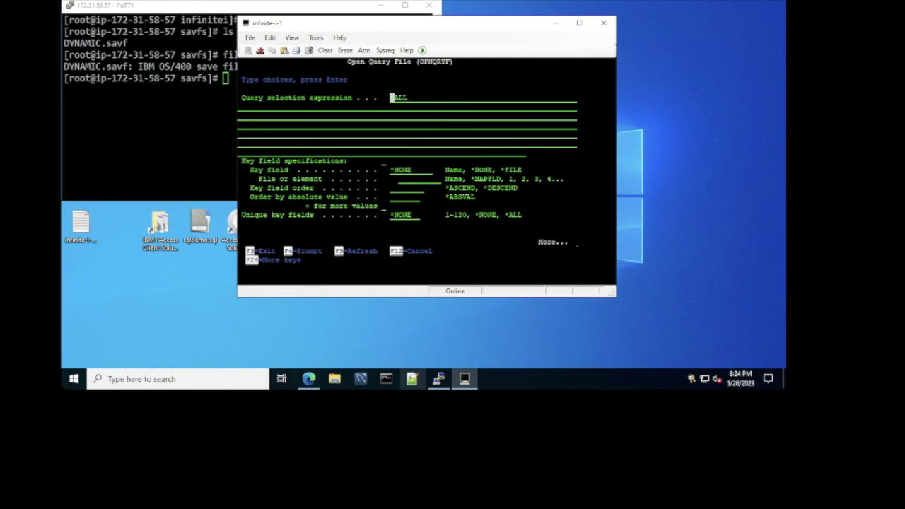
pyautogui.press('pageup')
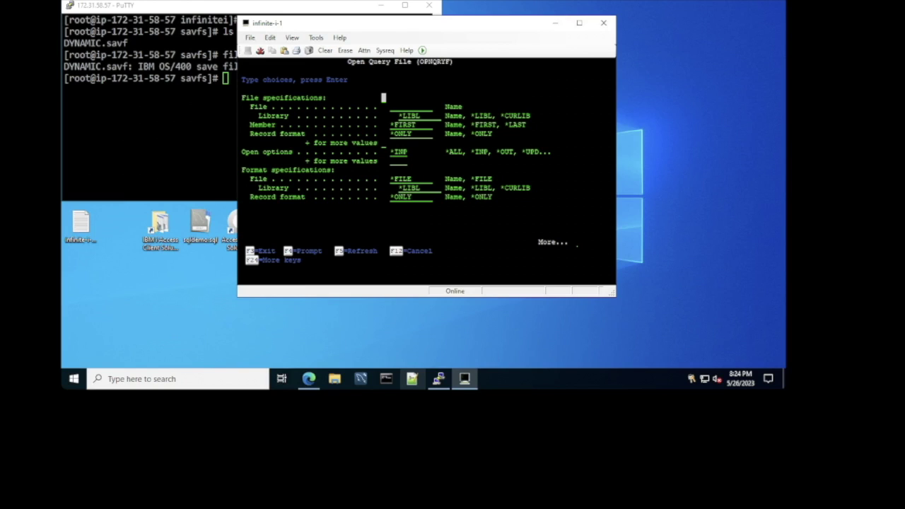
pyautogui.press('F12')
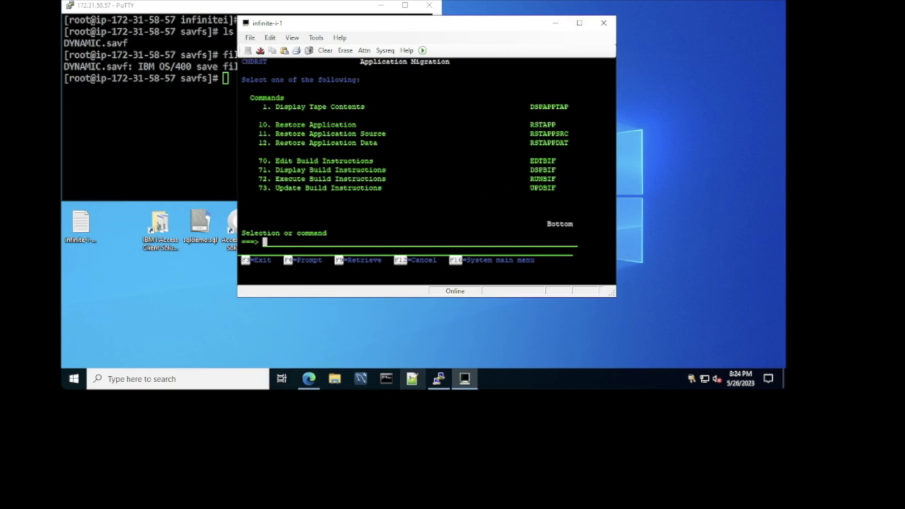